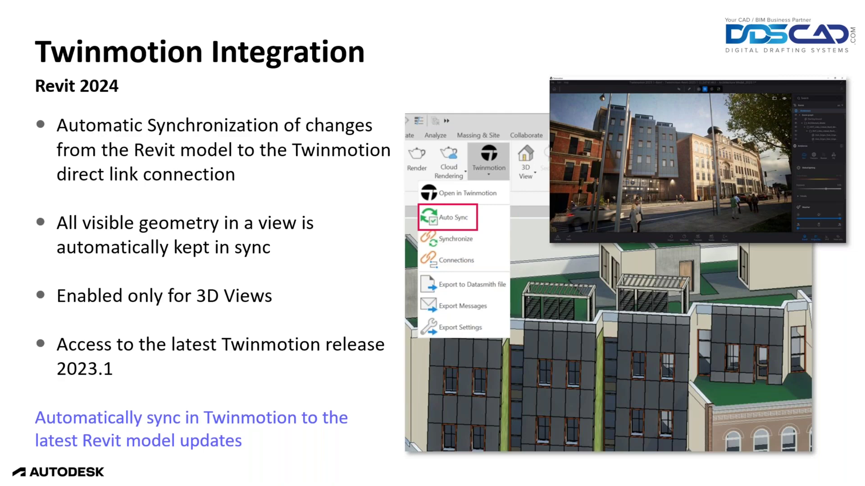
- Back in Revit, close the A601 - Architectural Schedules view and zoom around the 3D house
key("alt+Tab")
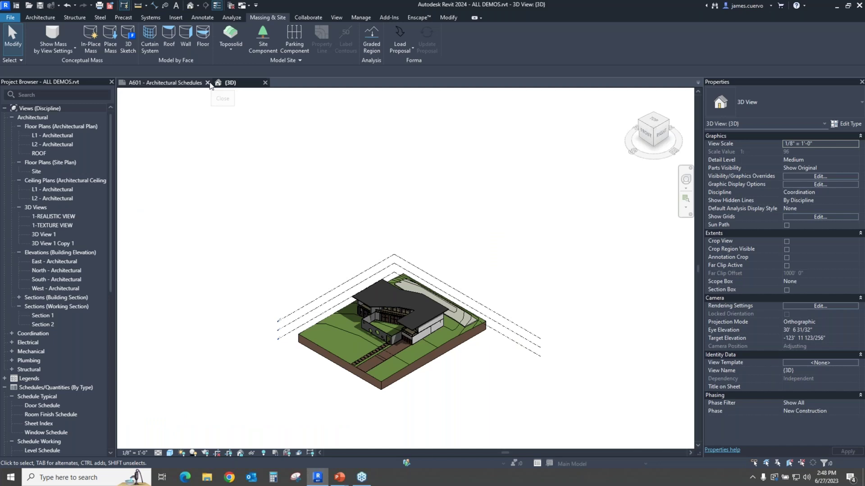
left_click(208, 83)
scroll(387, 311, "up", 5)
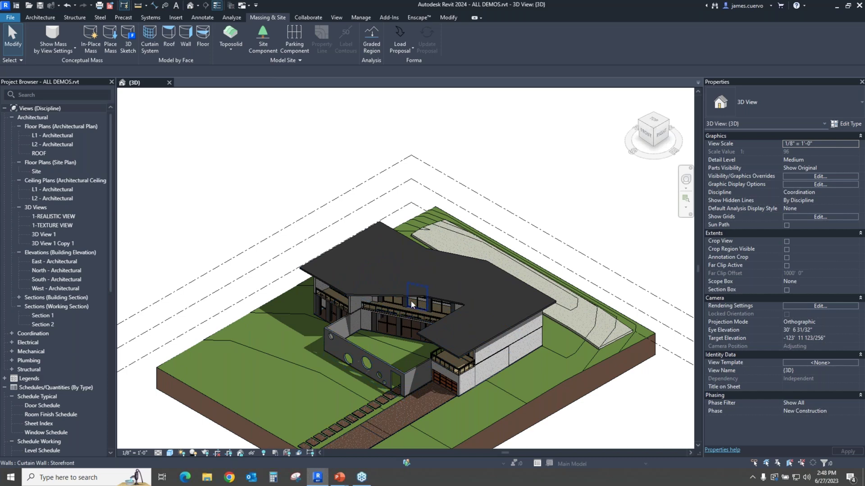
scroll(466, 215, "down", 2)
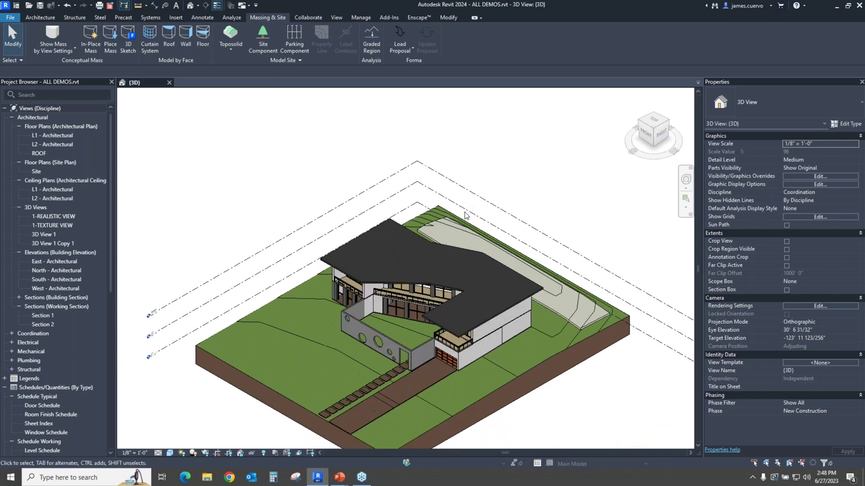
scroll(466, 215, "down", 1)
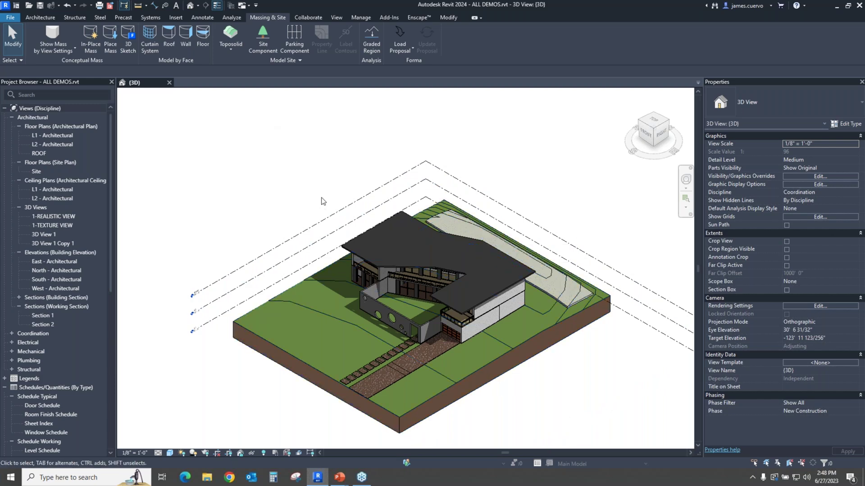
- Send the Revit 3D house view to a new Twinmotion project via Open in Twinmotion
left_click(334, 19)
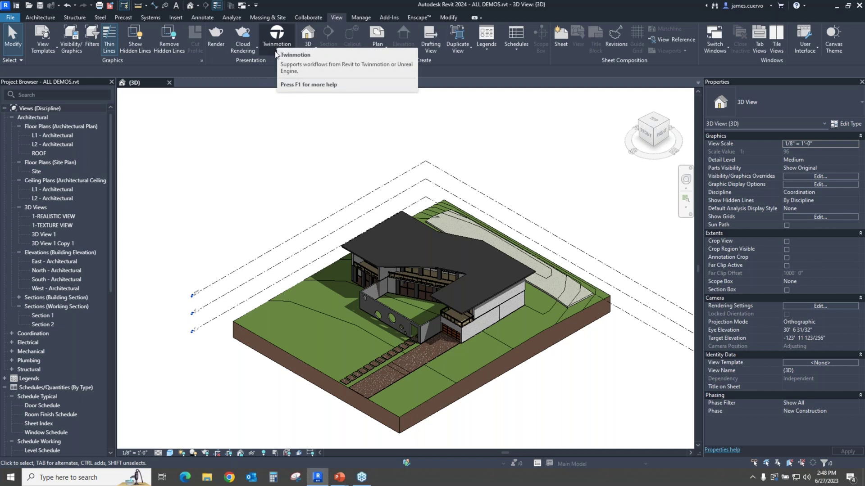
left_click(275, 53)
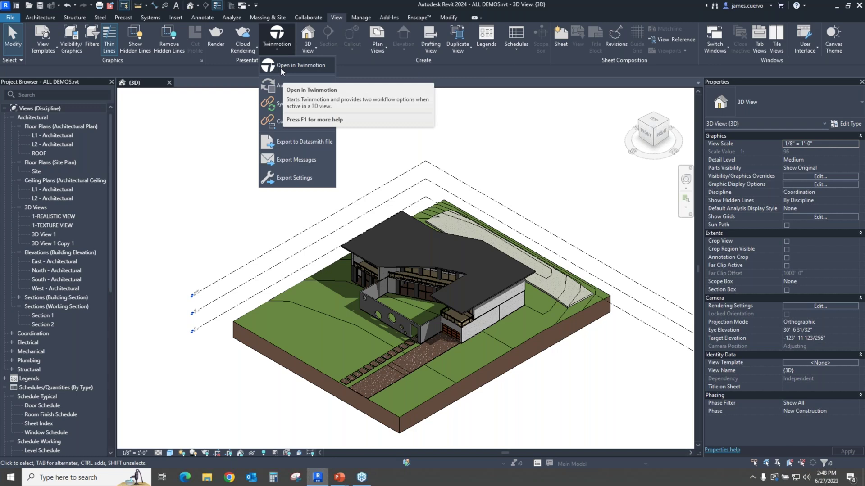
left_click(283, 67)
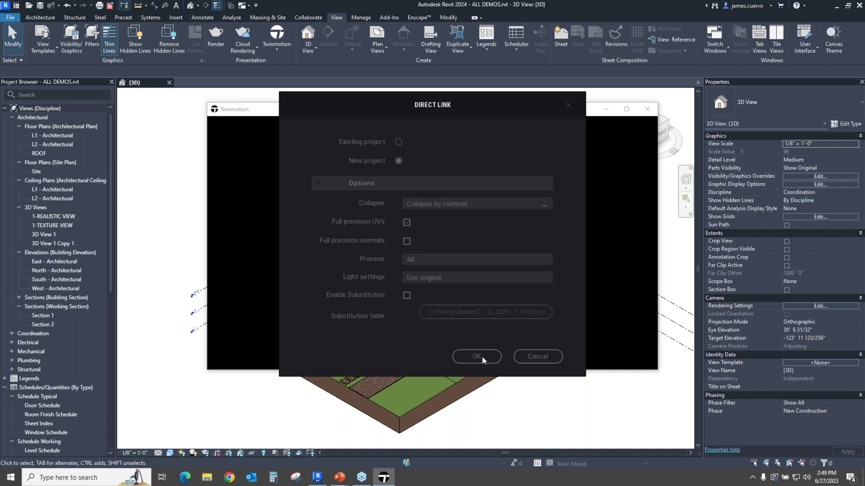
left_click(482, 356)
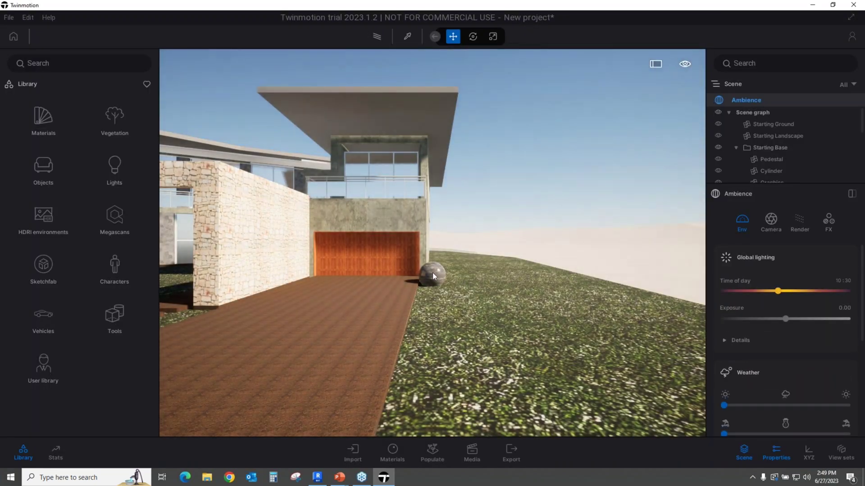
- Delete the sphere beside the driveway and back the camera out to face the house front
left_click(433, 277)
key("Delete")
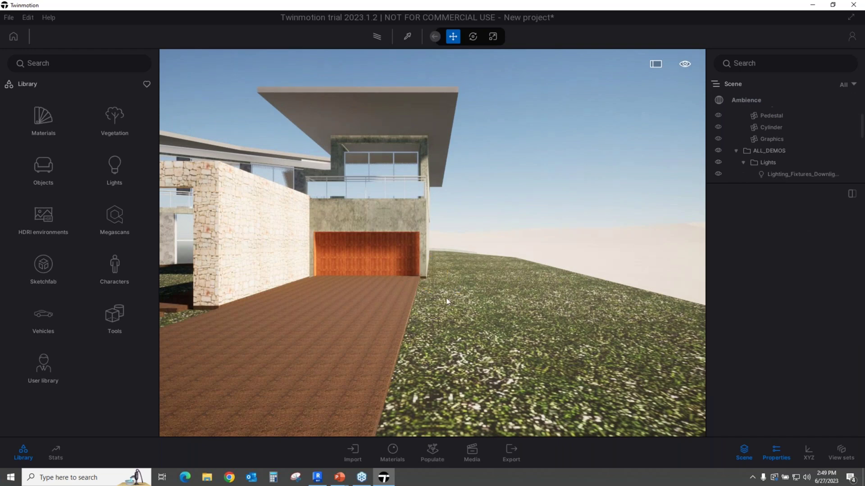
key("Down")
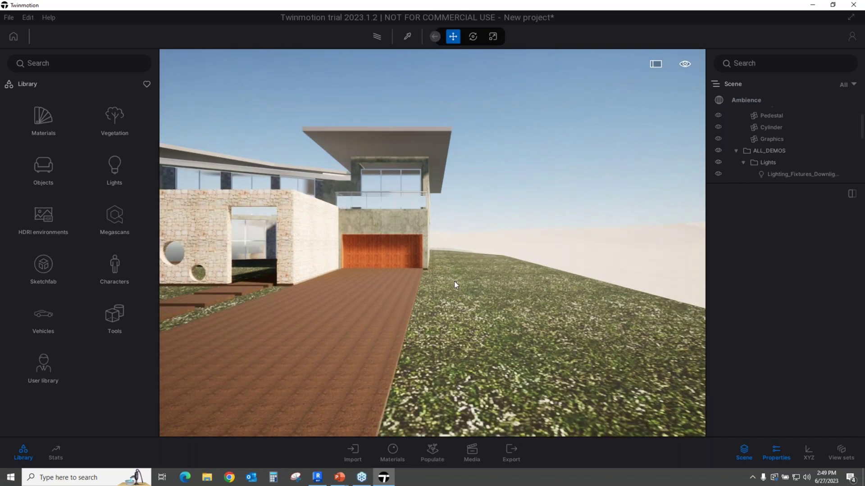
key("Down")
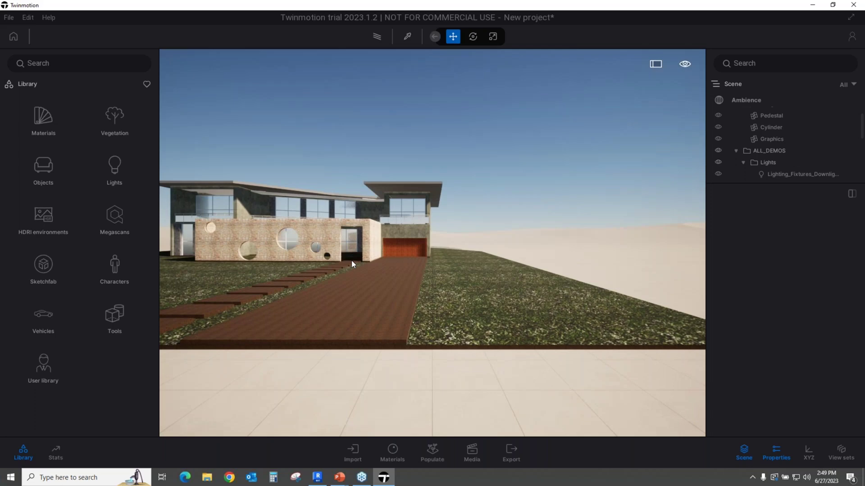
left_click_drag(364, 279, 372, 284)
key("Down")
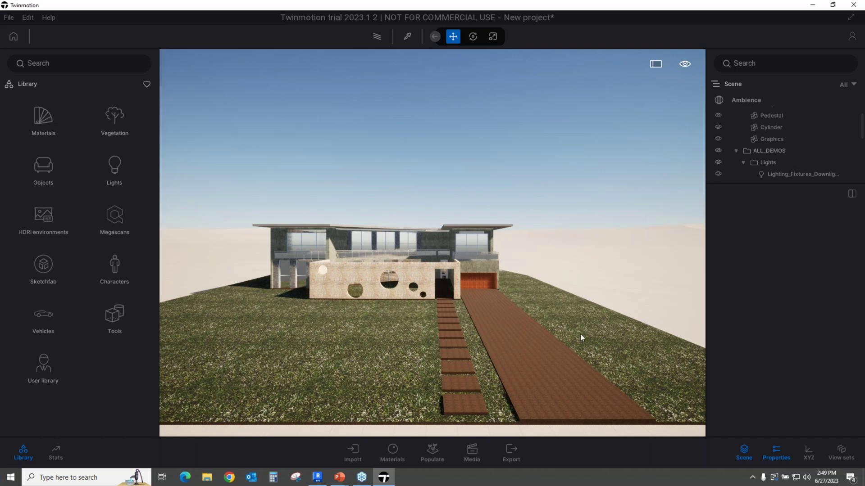
- Place Japanese cedar trees from Vegetation > Trees along the right side of the driveway
left_click(108, 130)
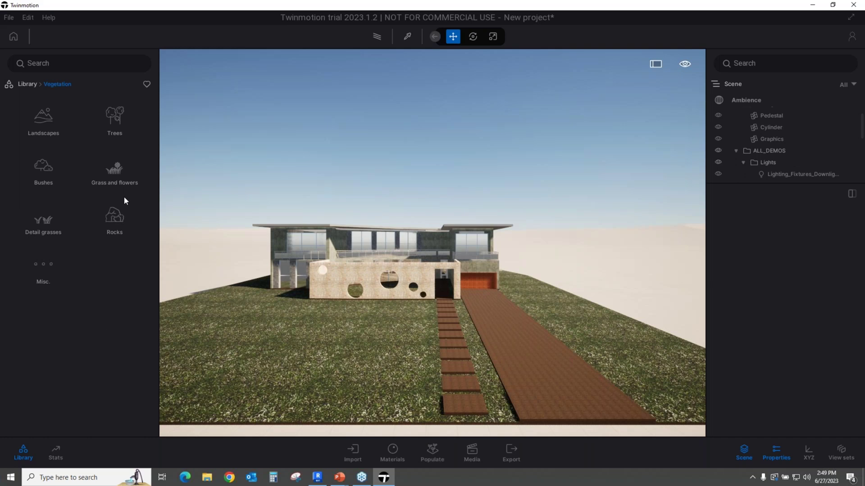
left_click(131, 142)
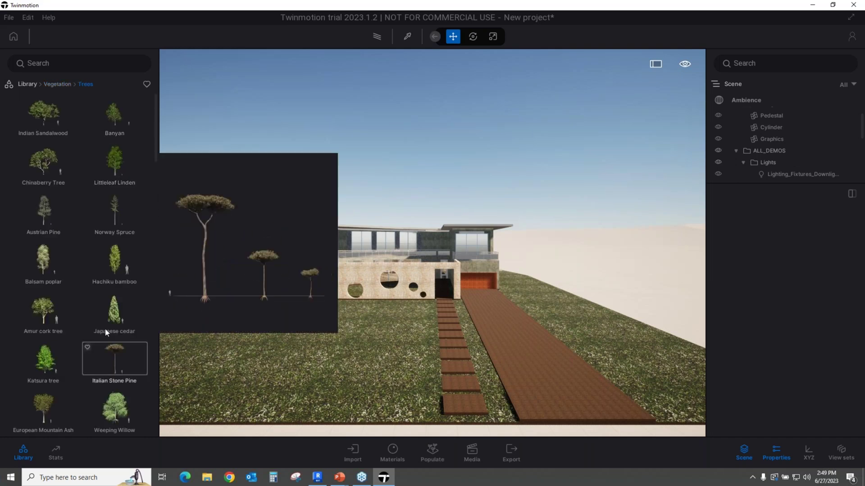
mouse_move(113, 316)
left_click_drag(112, 316, 514, 203)
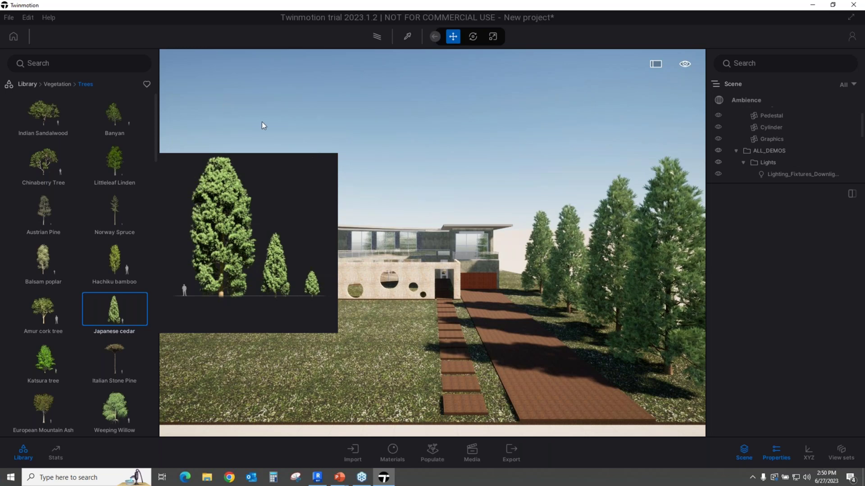
left_click(367, 376)
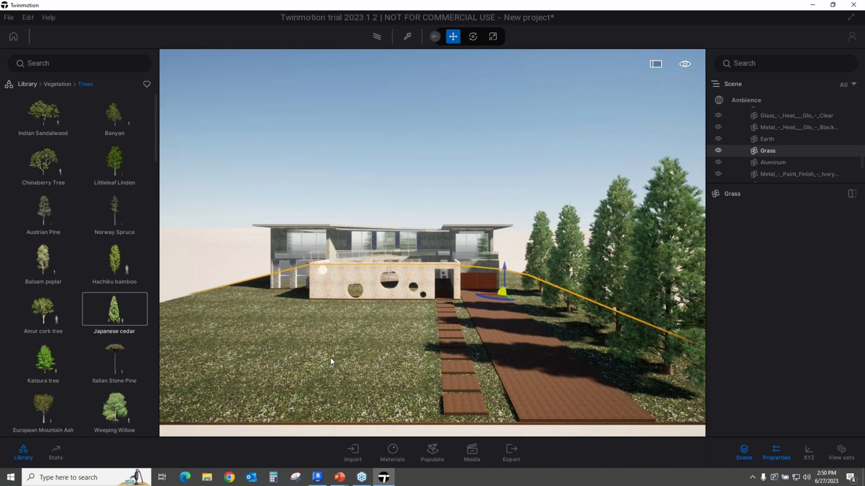
- Set up foliage painting on surfaces with Long grass 04 from Grass and flowers
left_click(26, 85)
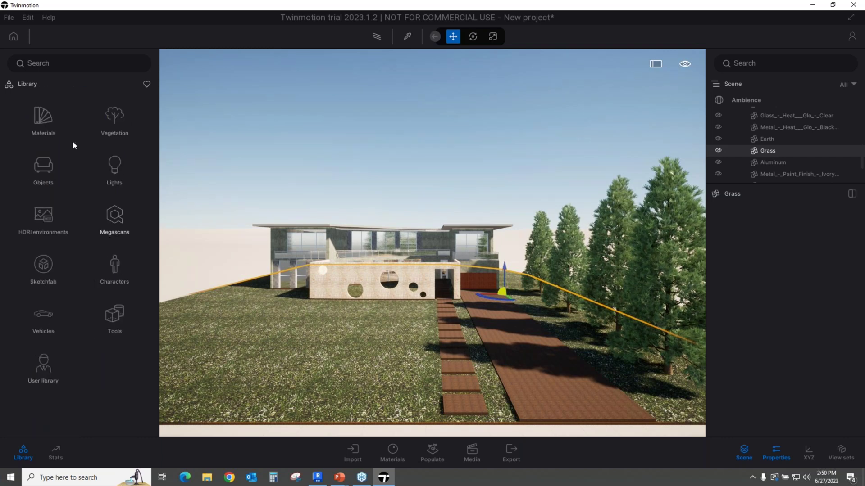
left_click(431, 453)
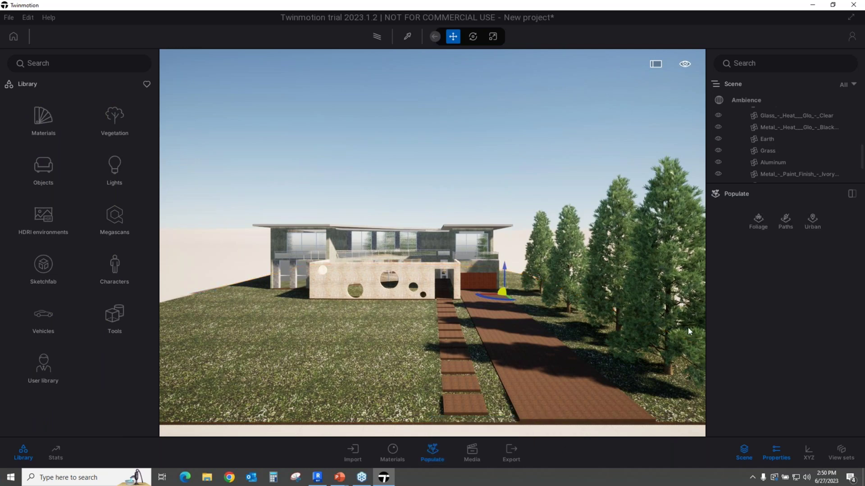
left_click(758, 222)
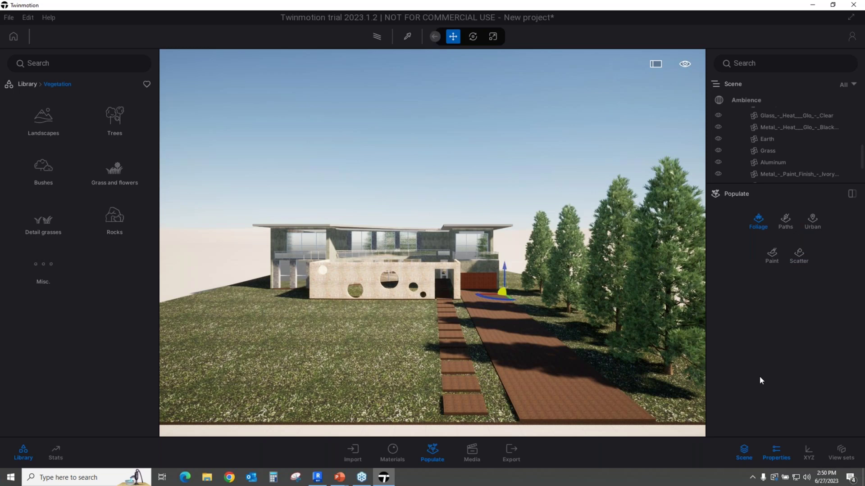
left_click(771, 254)
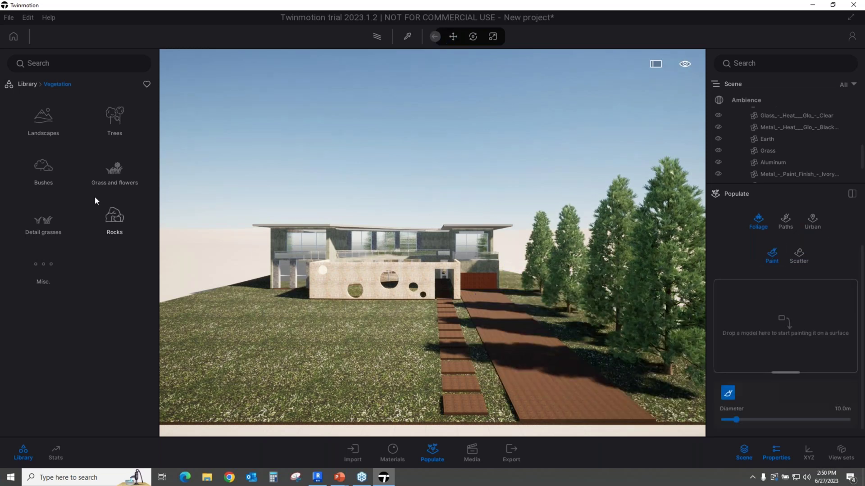
left_click(115, 176)
mouse_move(109, 251)
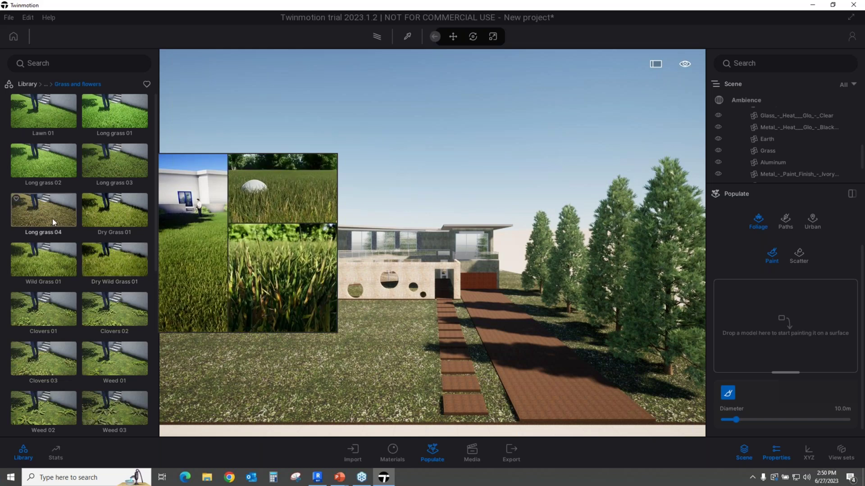
left_click_drag(53, 218, 789, 319)
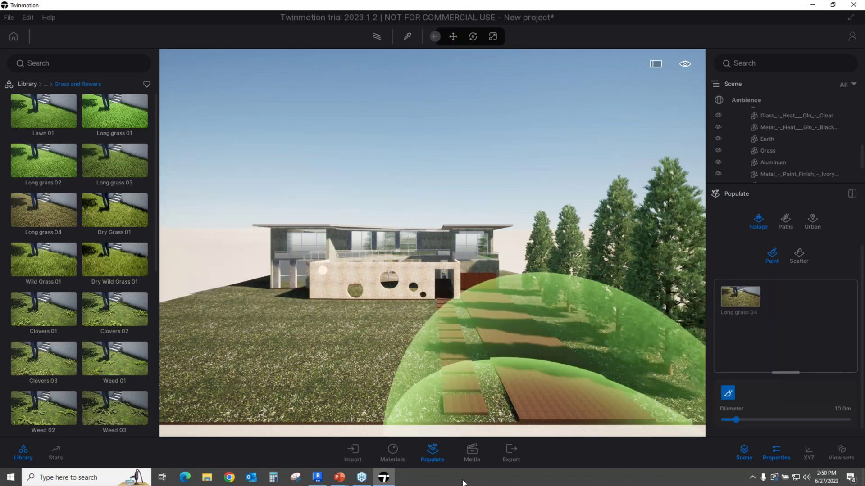
- Add Lawn 01 to the mix and set densities: Long grass 04 16%, Lawn 01 91%
mouse_move(117, 163)
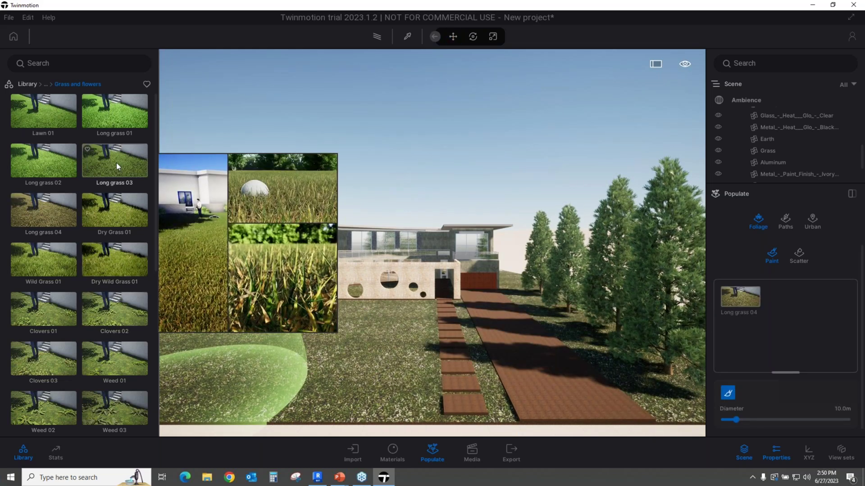
mouse_move(55, 115)
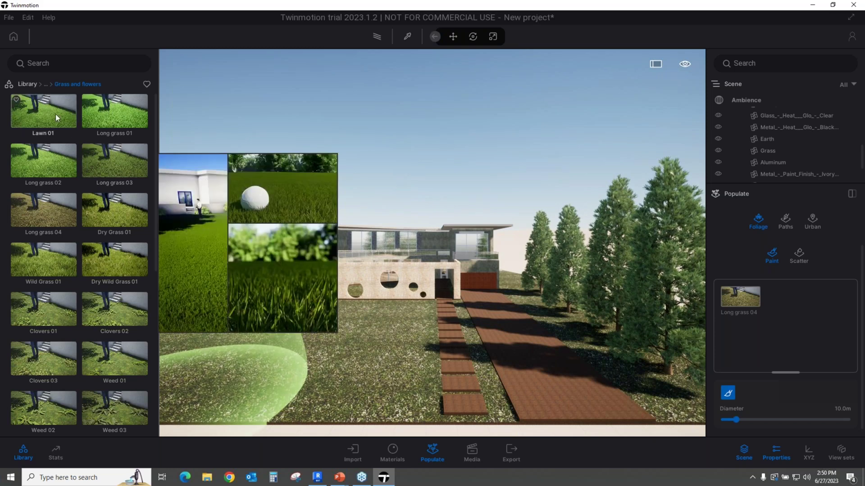
mouse_move(55, 115)
left_mouse_down()
mouse_move(812, 325)
mouse_move(806, 312)
left_mouse_up()
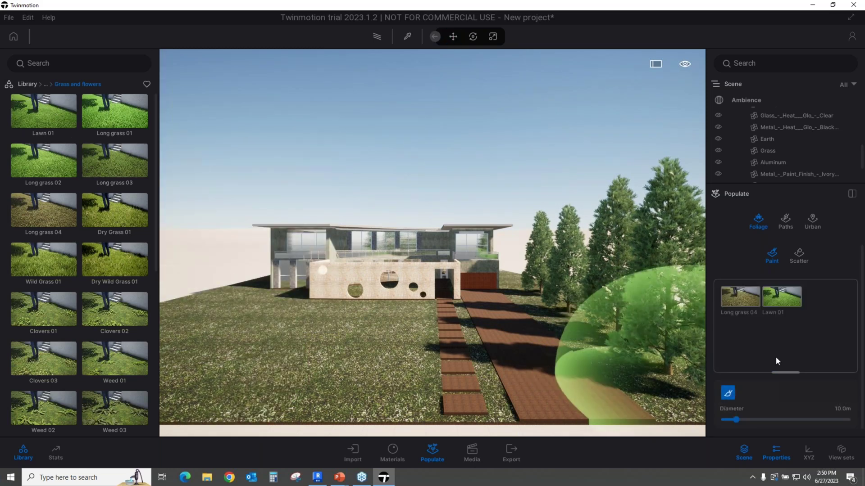
left_click(749, 304)
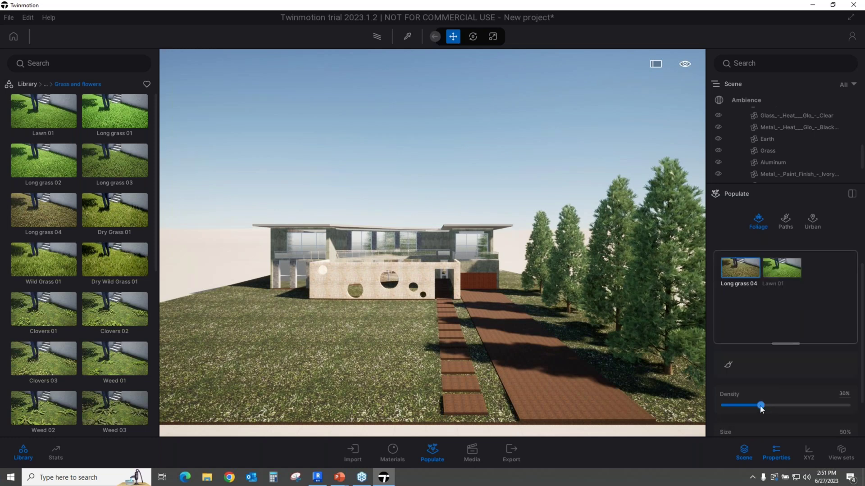
left_click_drag(762, 406, 733, 405)
left_click(787, 263)
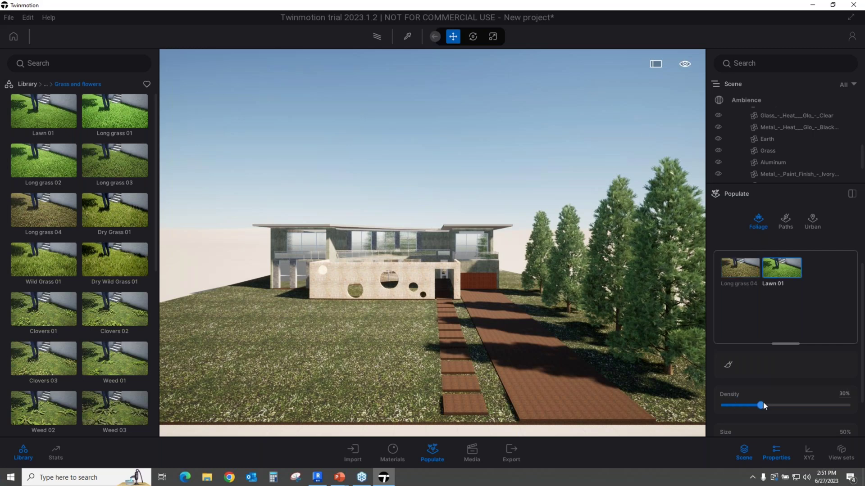
left_click_drag(763, 406, 838, 408)
- Paint the grass mix across the lawn with the foliage brush
left_click(752, 315)
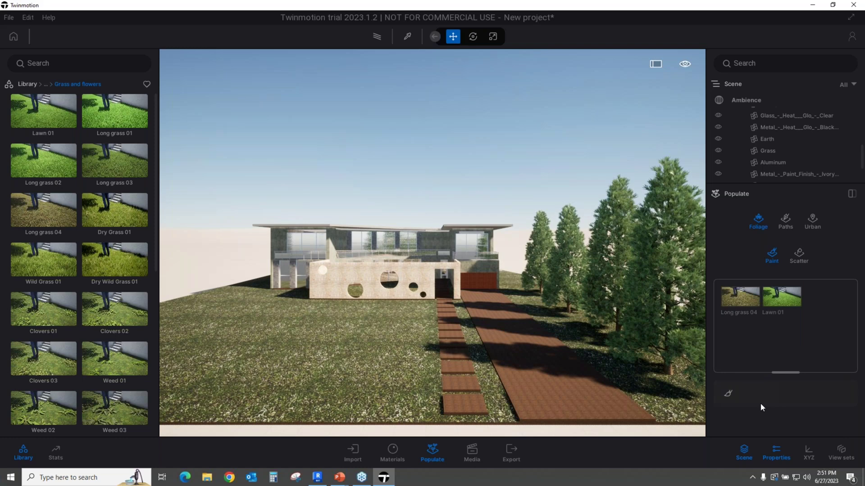
left_click(729, 393)
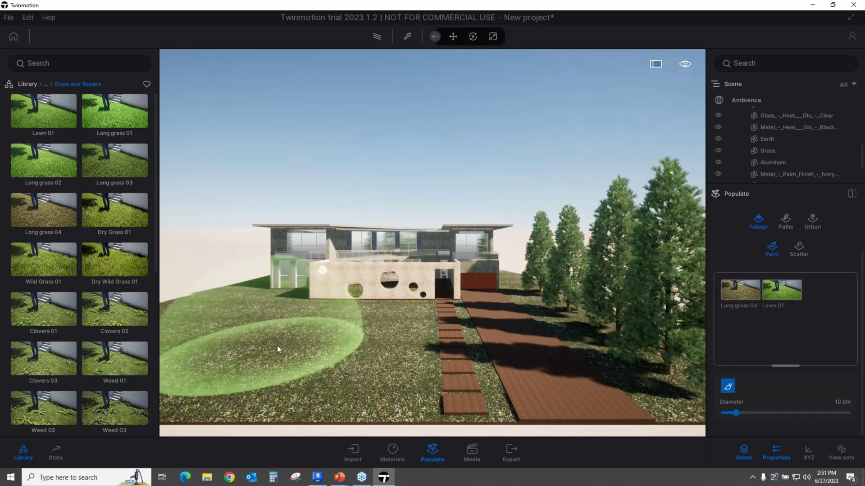
mouse_move(318, 345)
left_mouse_down()
mouse_move(307, 339)
mouse_move(334, 347)
mouse_move(323, 359)
left_mouse_up()
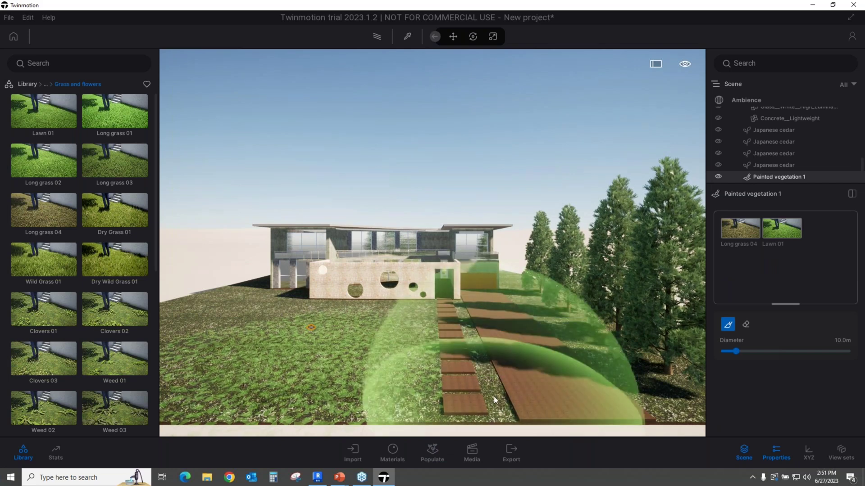
- Shrink the brush diameter to 0.8 m and erase grass beside the brick path
left_click_drag(736, 352, 724, 352)
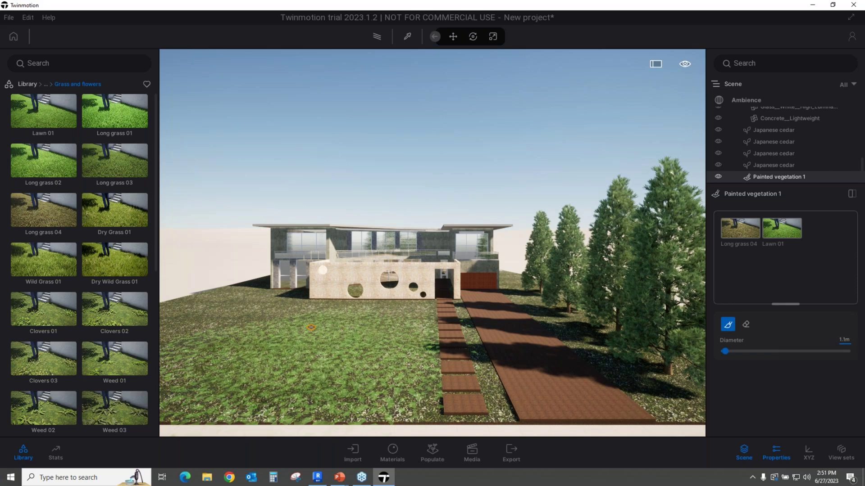
left_click_drag(849, 341, 833, 339)
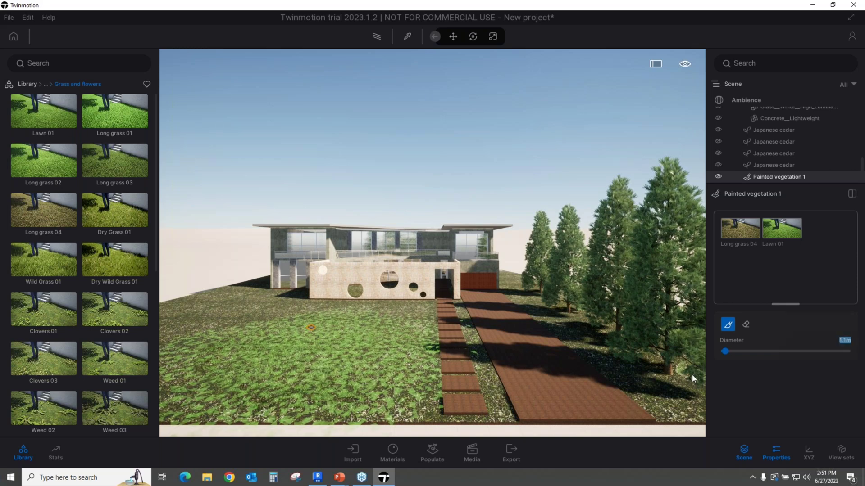
type("0.8")
key("Return")
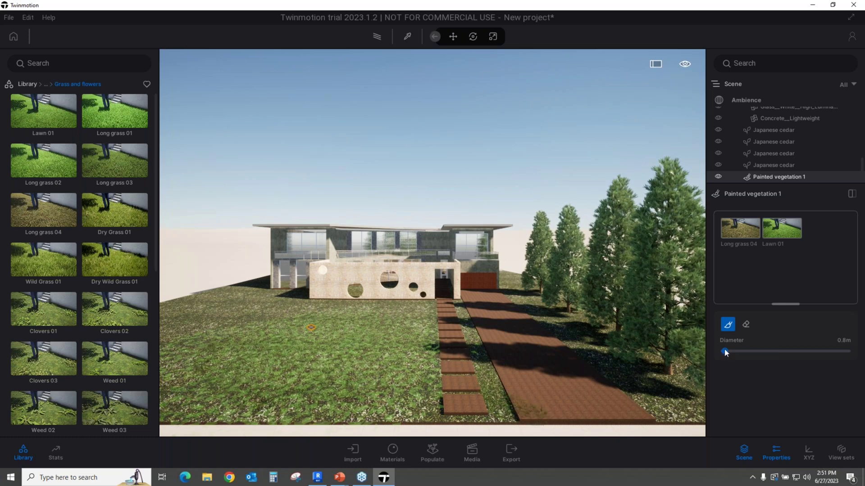
left_click(746, 324)
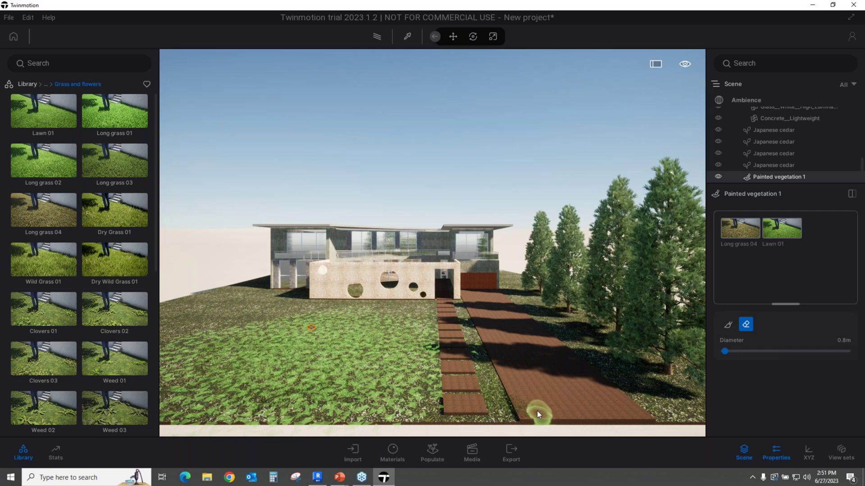
left_click_drag(533, 416, 516, 400)
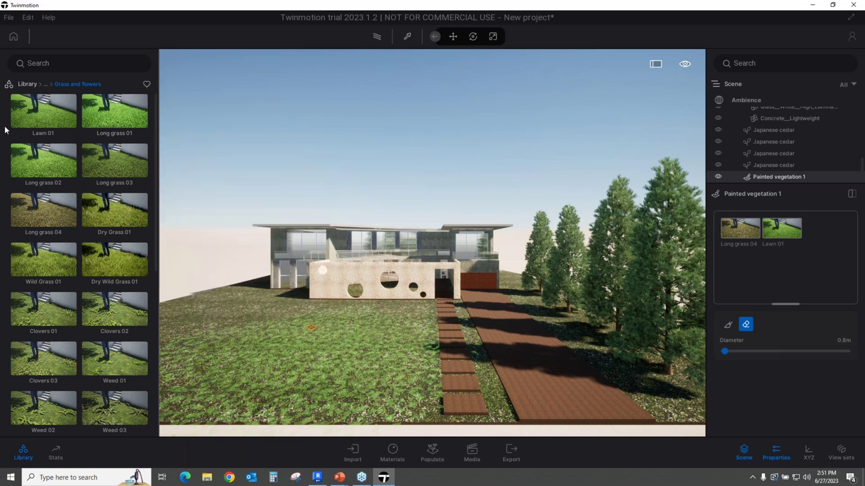
- Apply the MoAf Clear 01 sky from HDRI environments > Skies > Morning and afternoon > Clear
mouse_move(145, 167)
left_click(27, 84)
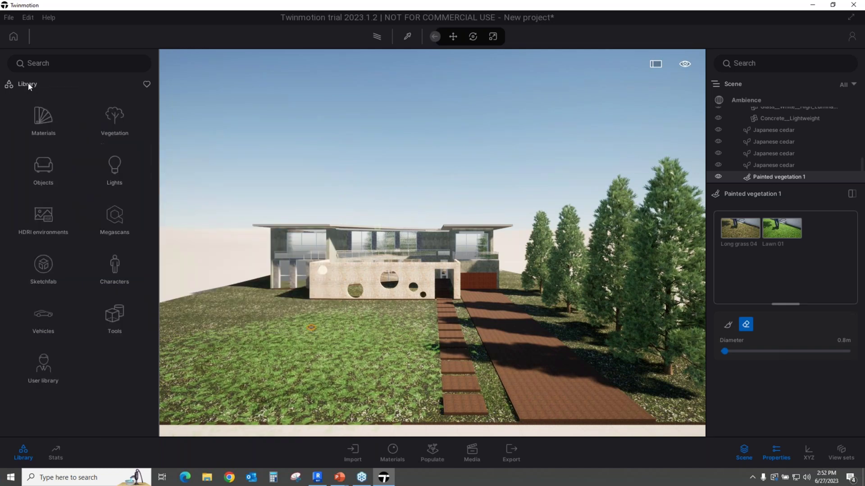
left_click(45, 221)
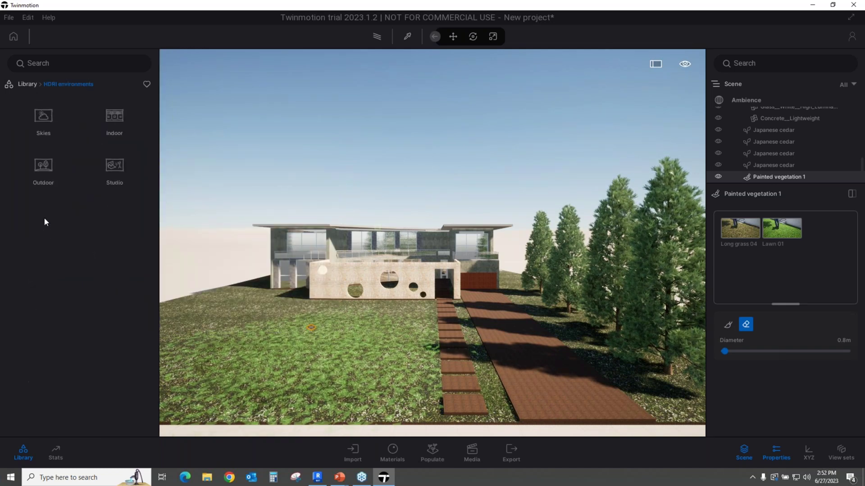
left_click(43, 120)
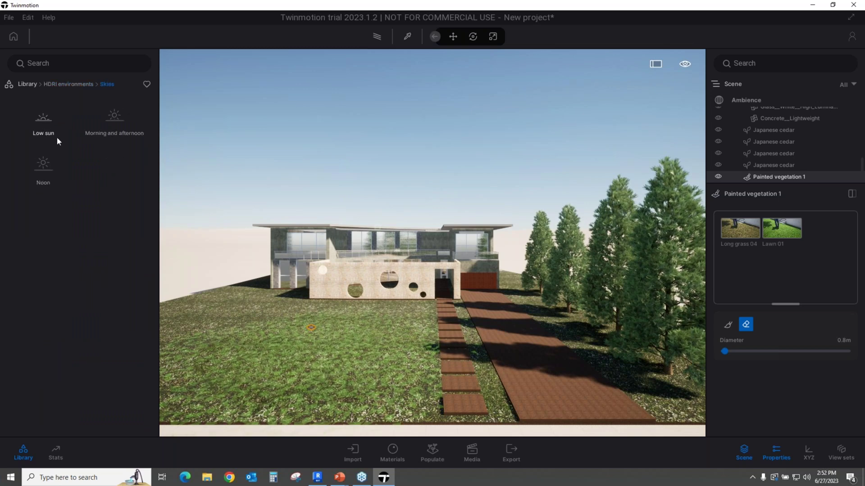
left_click(114, 118)
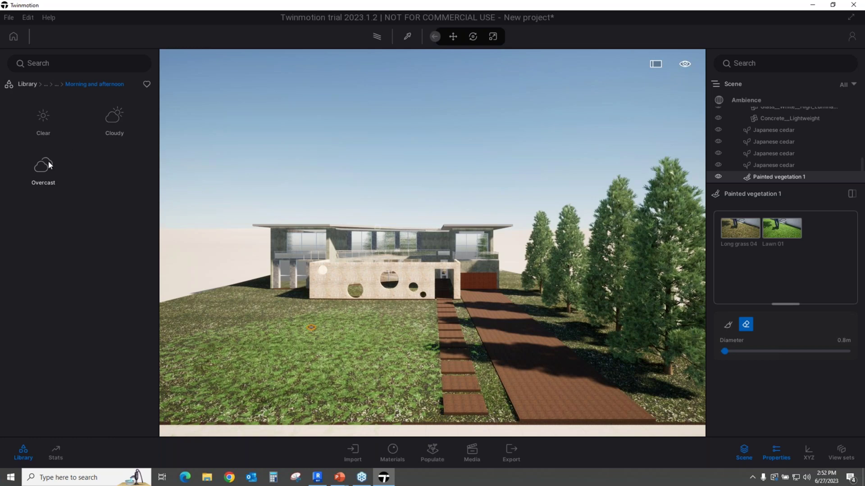
left_click(48, 129)
left_click_drag(47, 120, 297, 117)
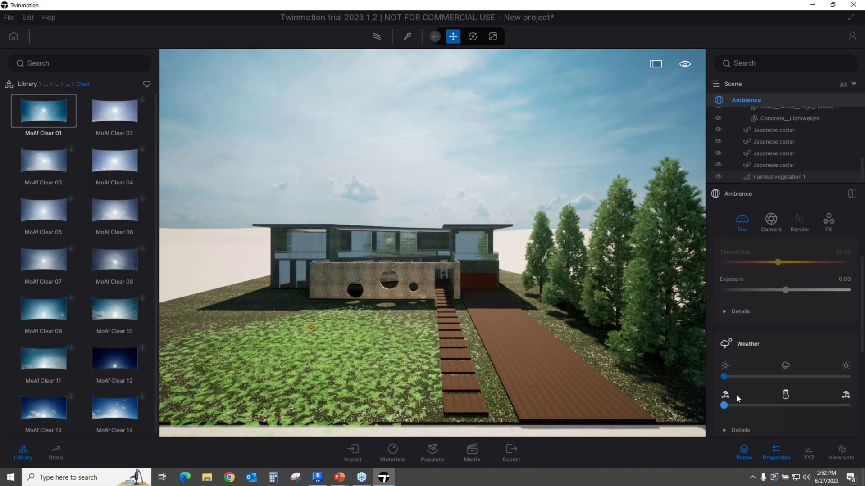
- Increase the rain and lower the temperature so snow covers the scene
left_click_drag(725, 375, 759, 376)
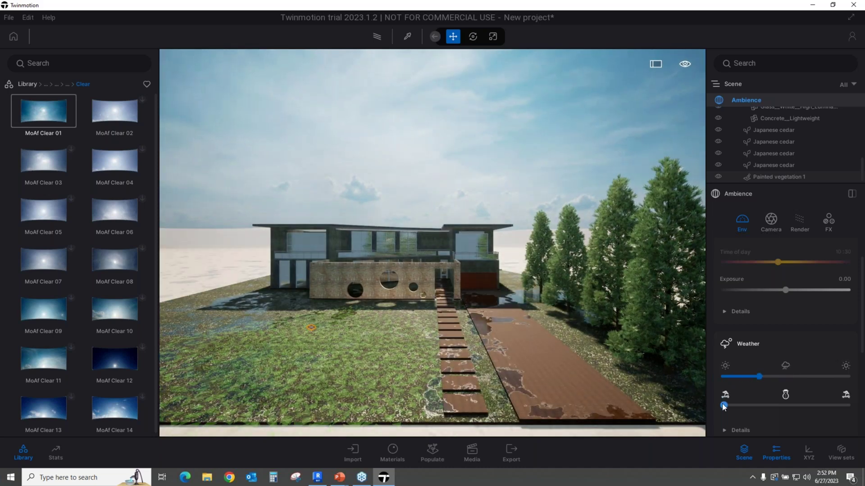
left_click_drag(725, 407, 782, 403)
scroll(741, 260, "up", 1)
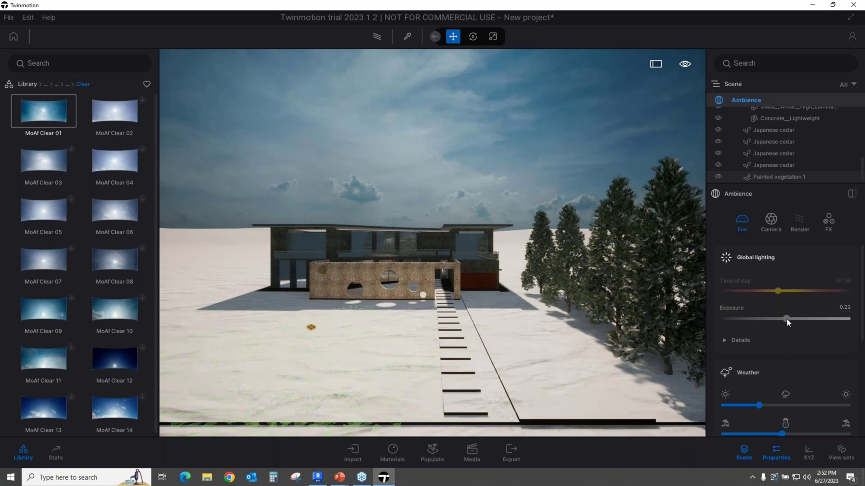
- Set ambience exposure to 0.33 and expand the HDRI environment settings
left_click_drag(786, 318, 787, 322)
left_click(724, 341)
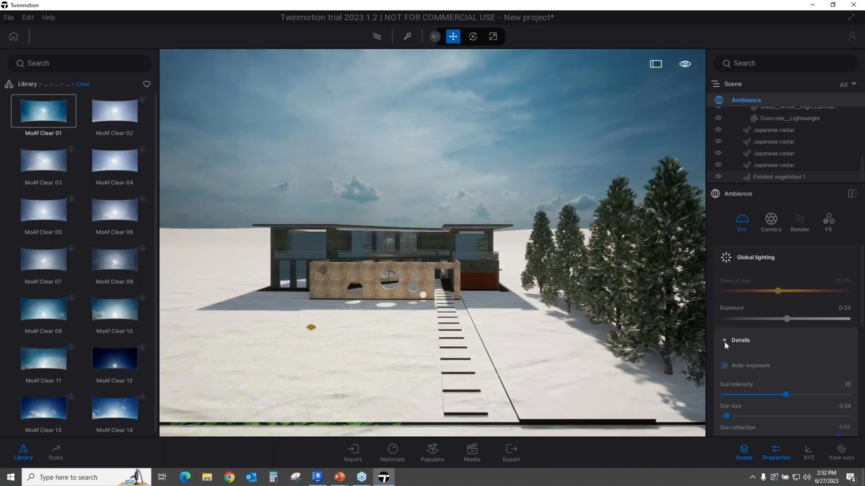
scroll(767, 371, "down", 3)
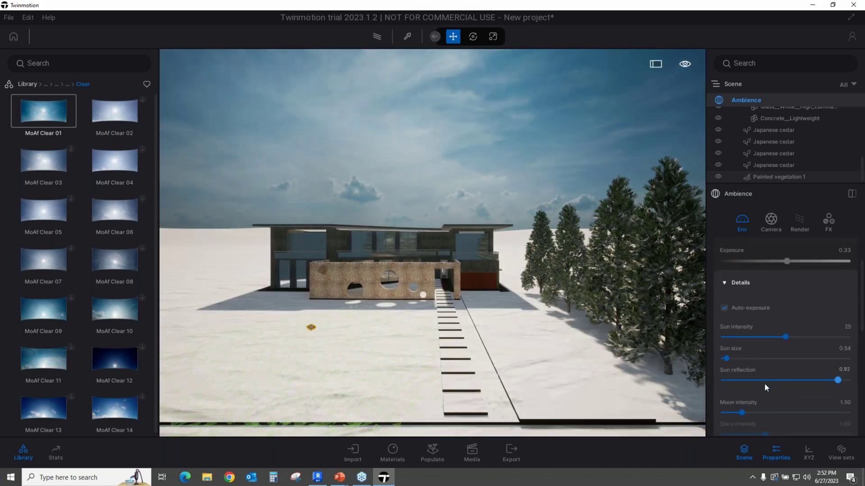
scroll(766, 370, "down", 3)
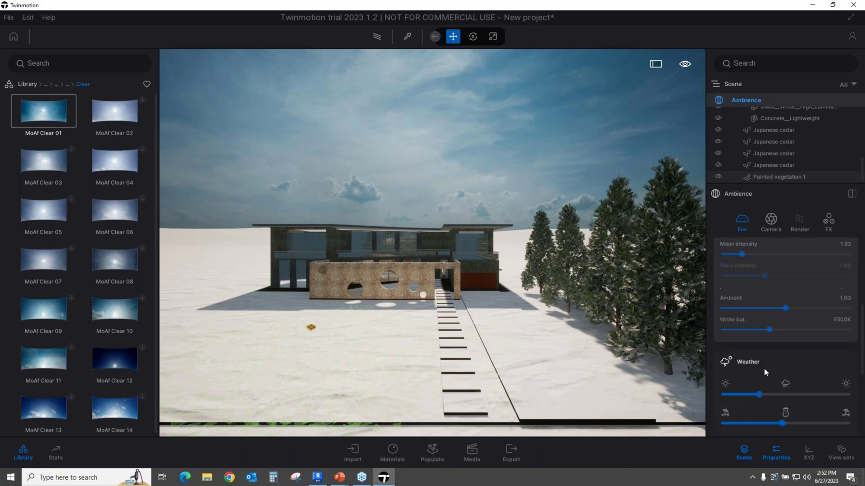
scroll(764, 369, "down", 3)
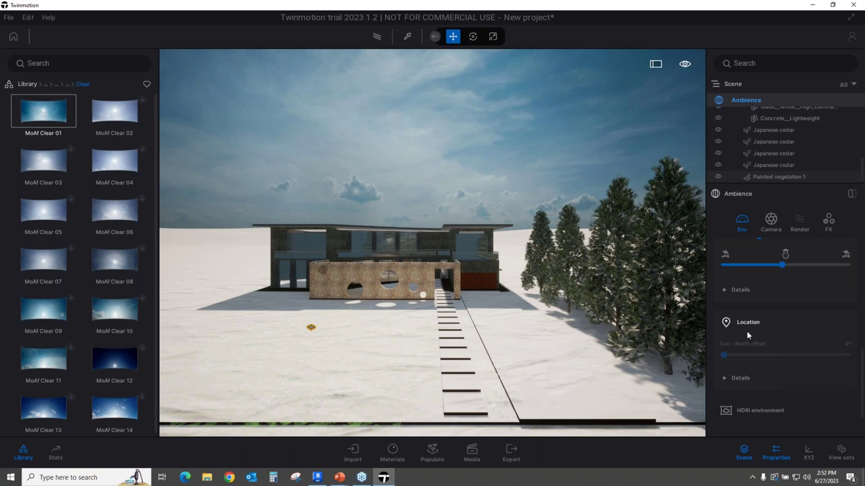
left_click(754, 411)
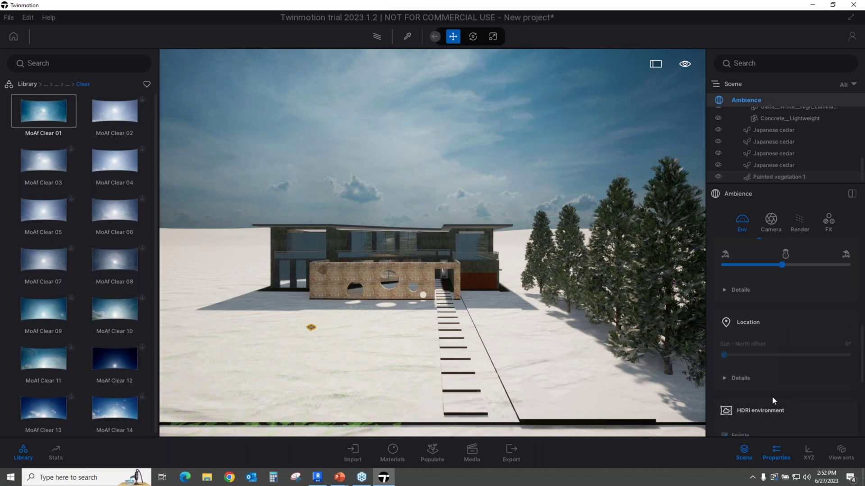
- Rotate the HDRI skydome to 214° and zoom the view closer to the house
scroll(774, 393, "down", 5)
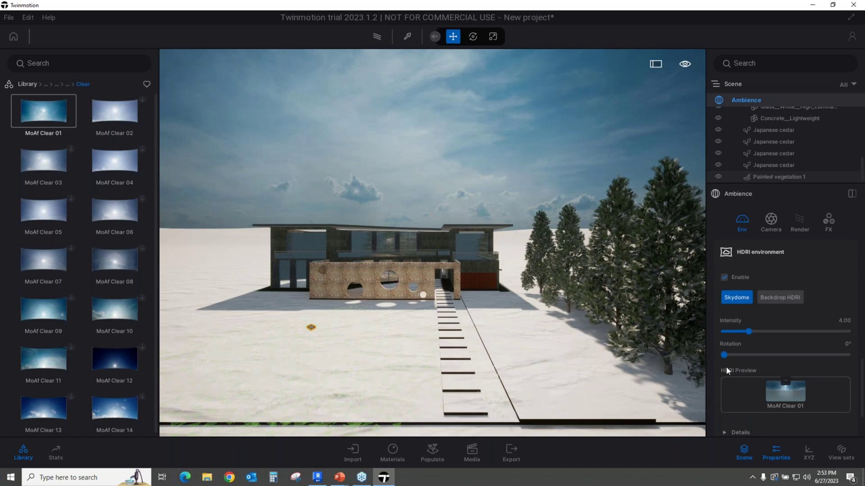
left_click_drag(725, 356, 798, 361)
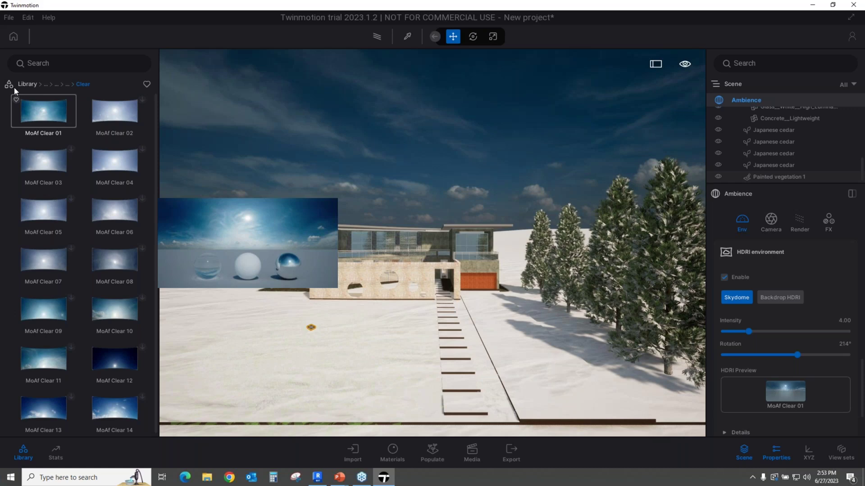
scroll(479, 245, "up", 3)
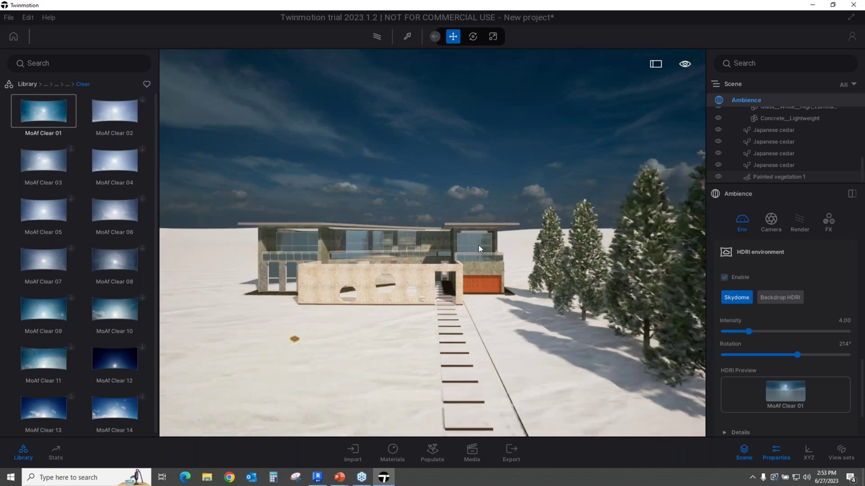
scroll(480, 243, "up", 5)
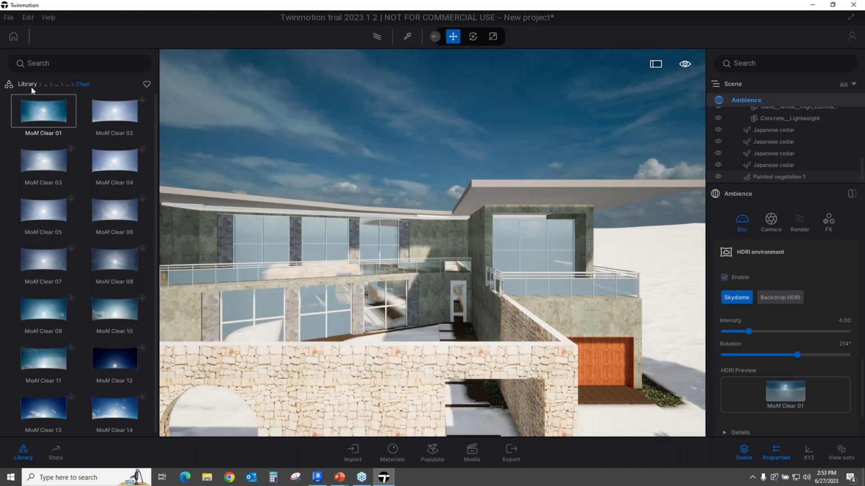
- Apply Clear glass green 01 from Materials > Glass to the house windows
left_click(31, 85)
left_click(39, 100)
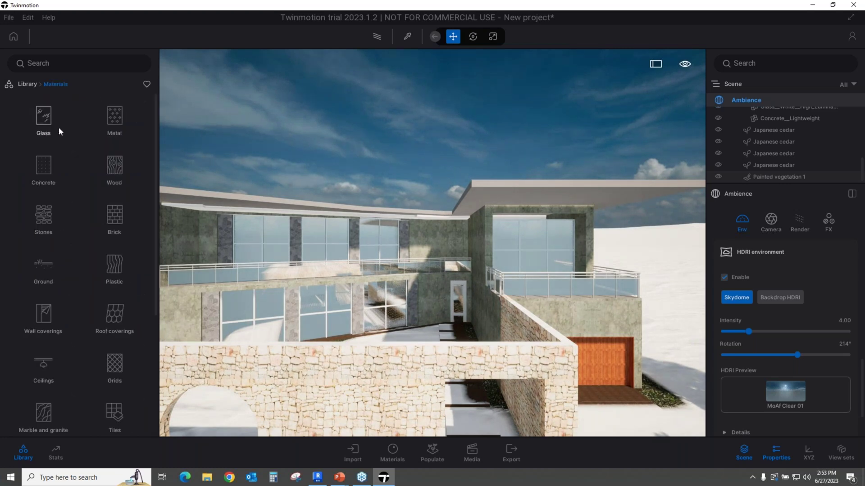
left_click(42, 116)
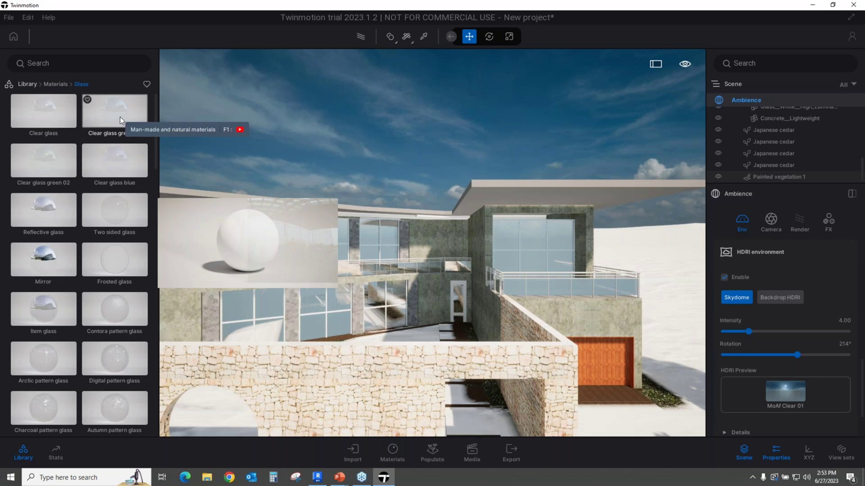
left_click_drag(120, 117, 534, 243)
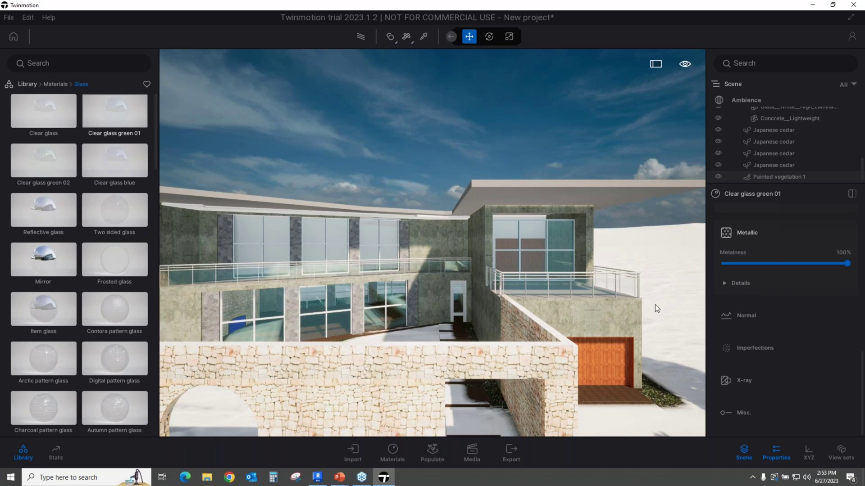
- Fly the camera to the garage door and adjust the zoom
double_click(606, 361)
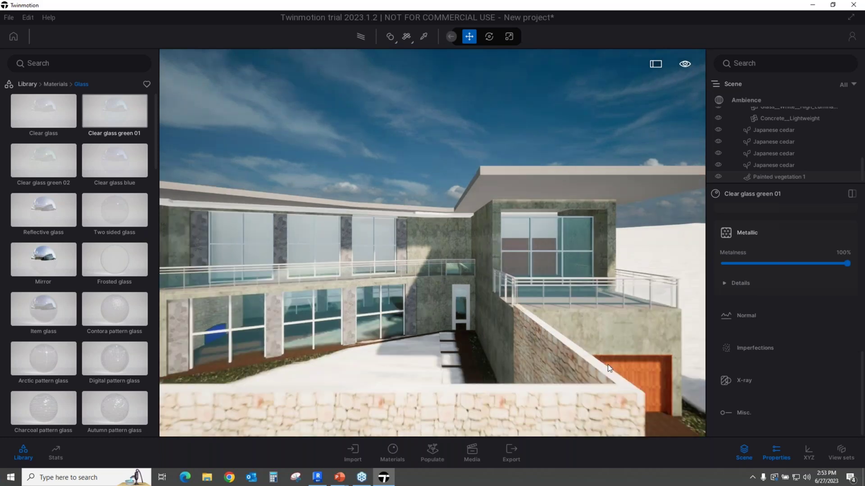
scroll(628, 423, "up", 5)
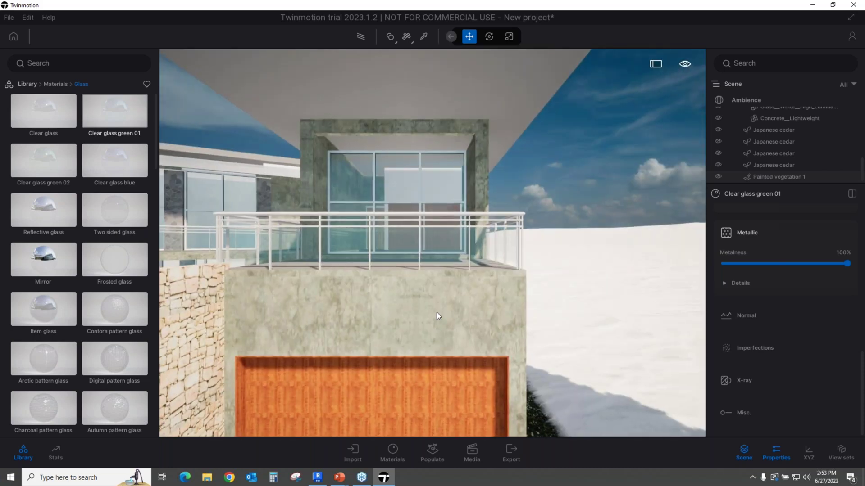
scroll(436, 312, "down", 3)
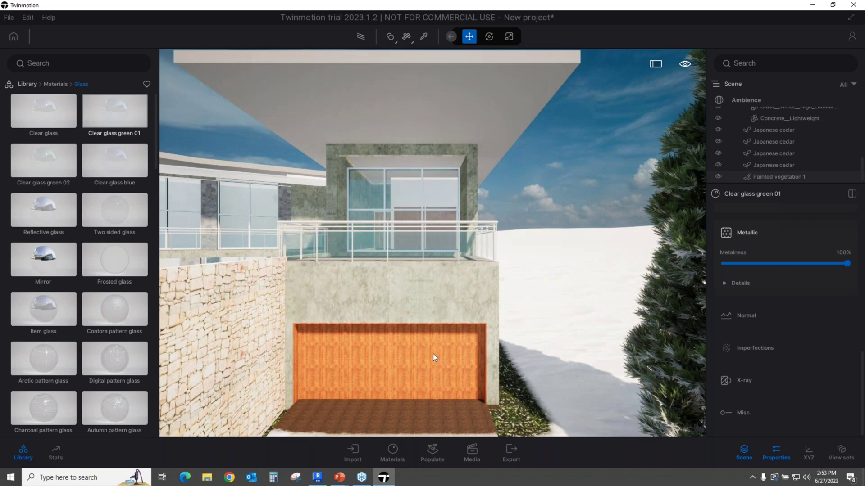
- Pick the garage door's Cherry material from the scene and give it 32% grunge
left_click(423, 38)
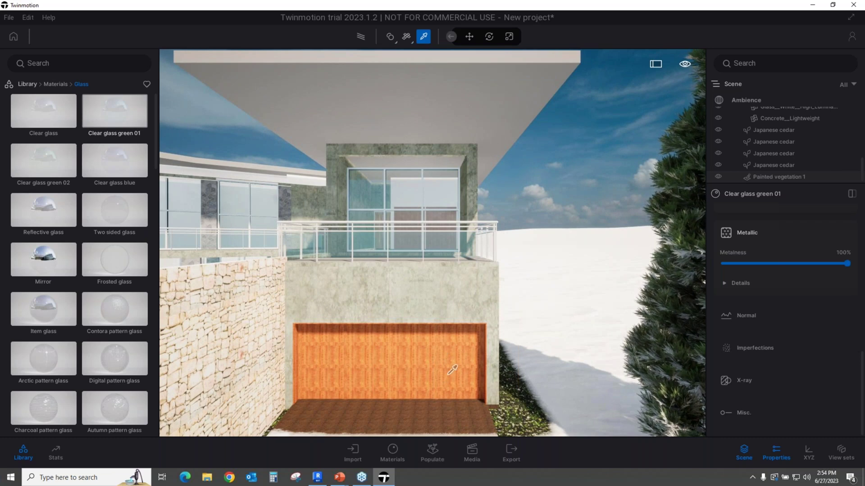
left_click(440, 363)
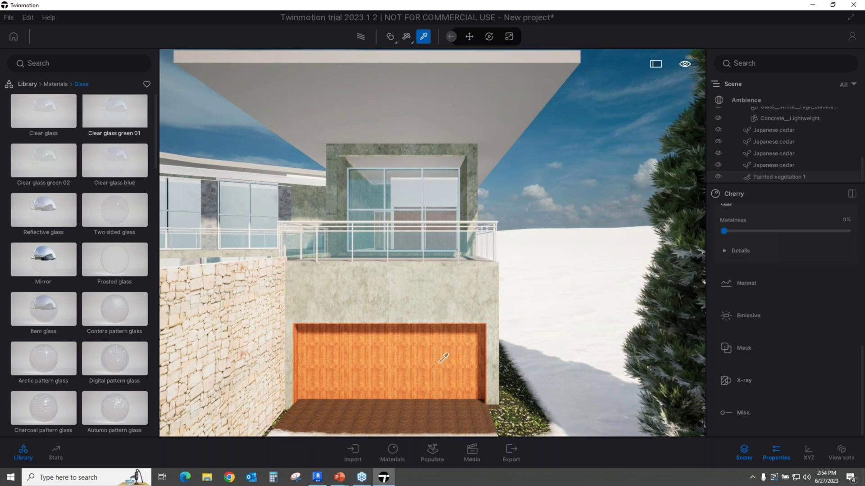
scroll(839, 241, "up", 10)
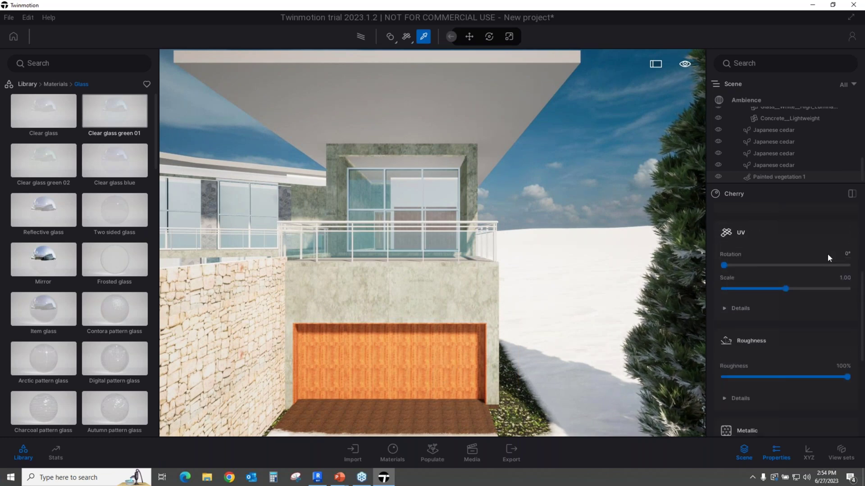
scroll(820, 243, "up", 2)
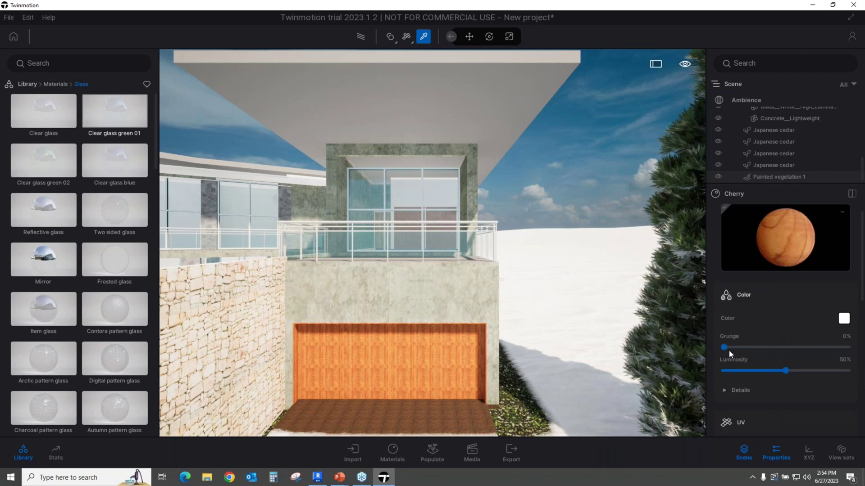
left_click_drag(724, 347, 763, 347)
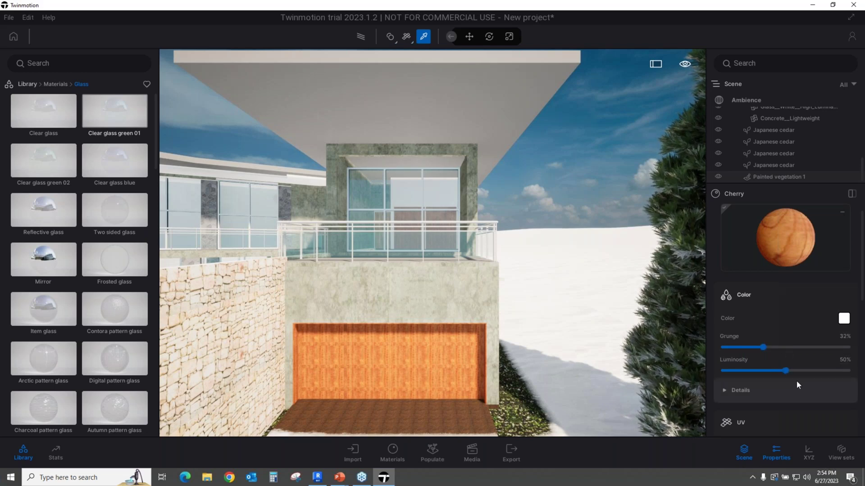
- Scale the Cherry texture to 3.50 and rotate it 18°
scroll(798, 382, "down", 4)
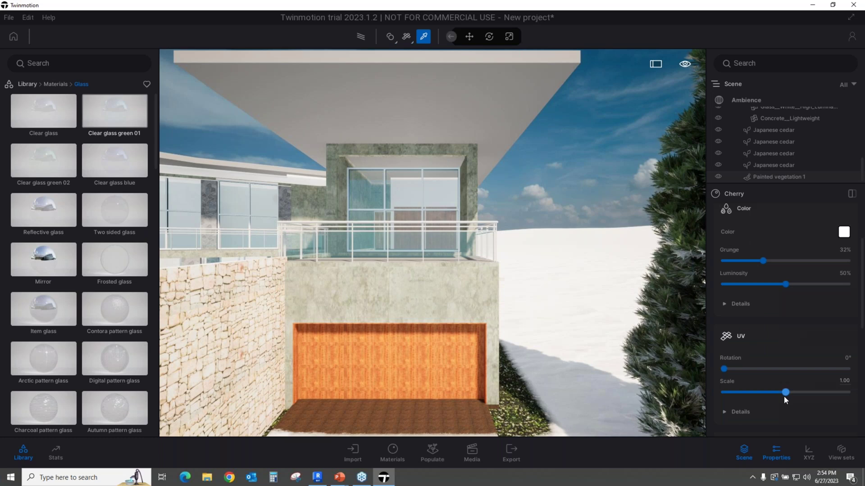
mouse_move(784, 393)
left_mouse_down()
mouse_move(816, 388)
mouse_move(791, 393)
left_mouse_up()
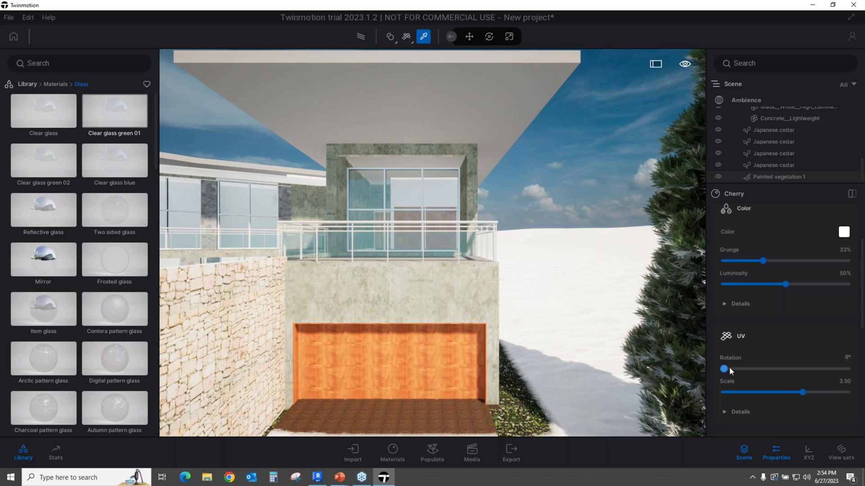
mouse_move(725, 368)
left_mouse_down()
mouse_move(752, 369)
mouse_move(749, 383)
mouse_move(731, 384)
left_mouse_up()
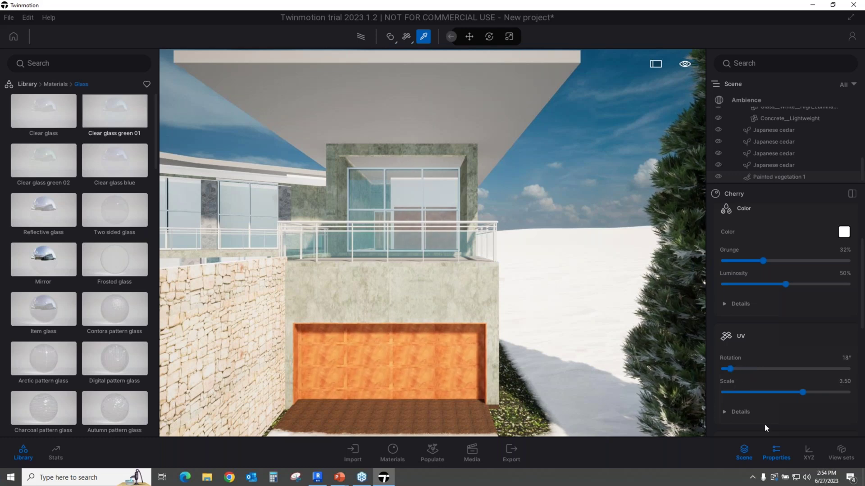